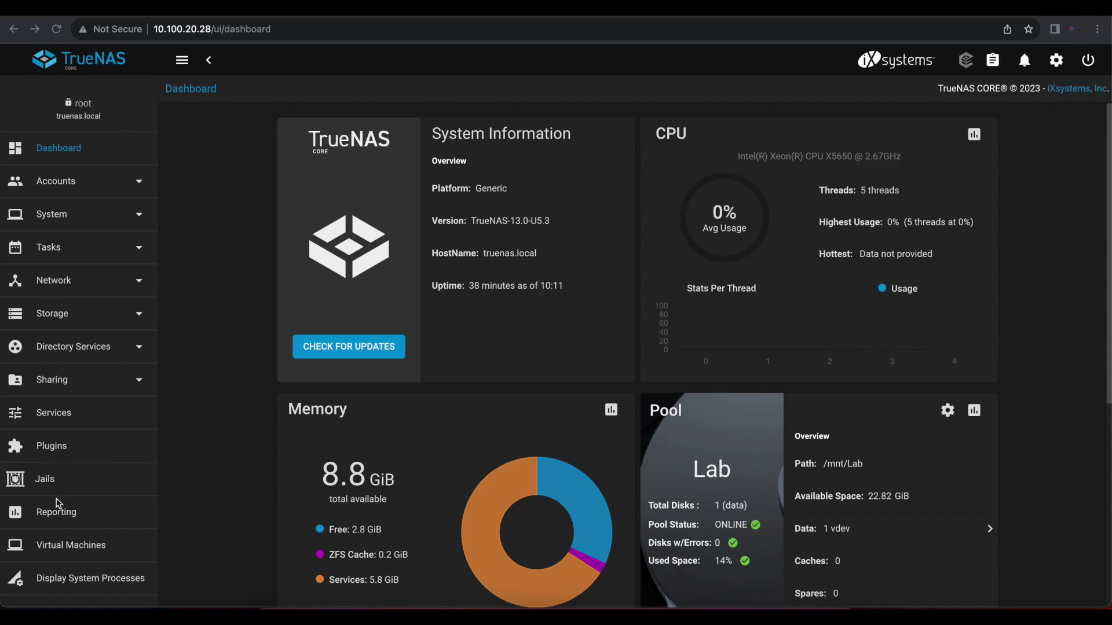
Step: From the Plugins page, install the Nextcloud plugin into a new jail named 'nextcloud'
left_click(54, 448)
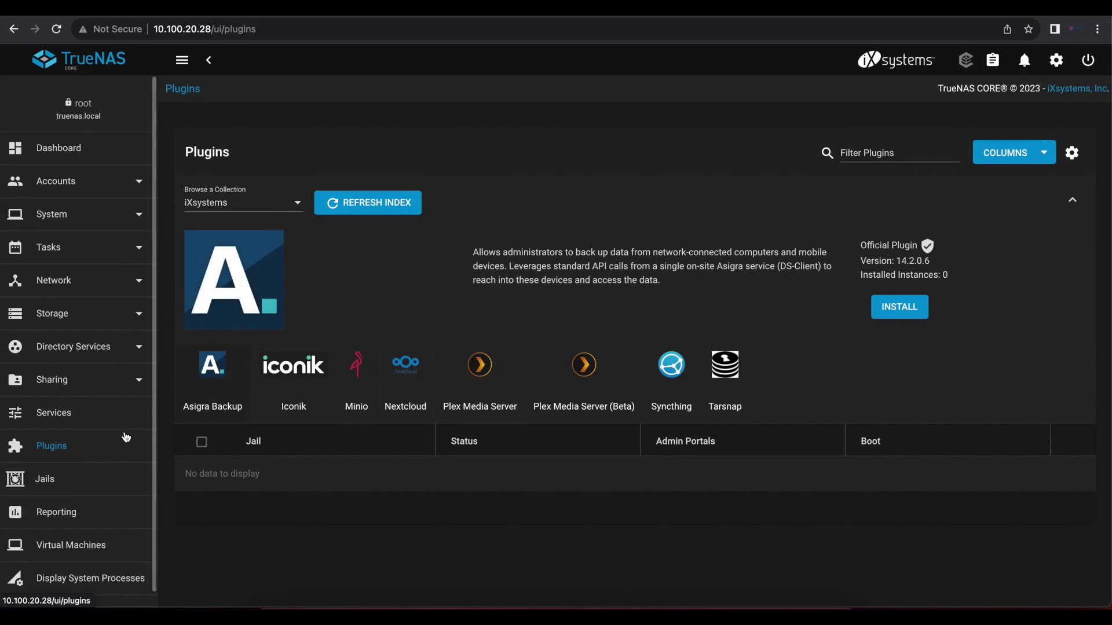
left_click(406, 364)
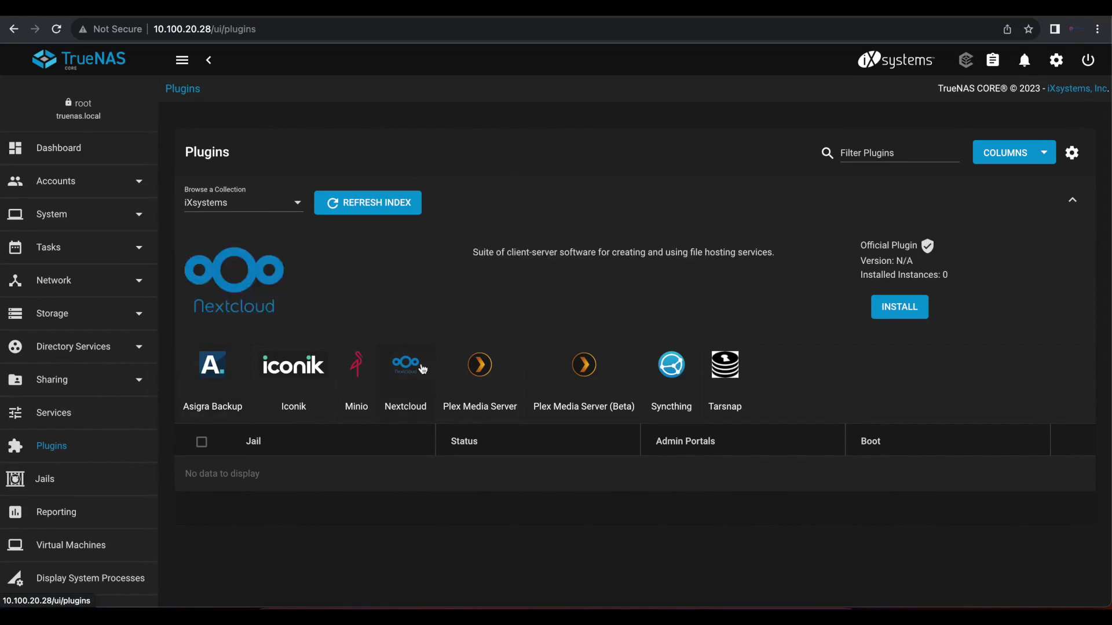
left_click(900, 307)
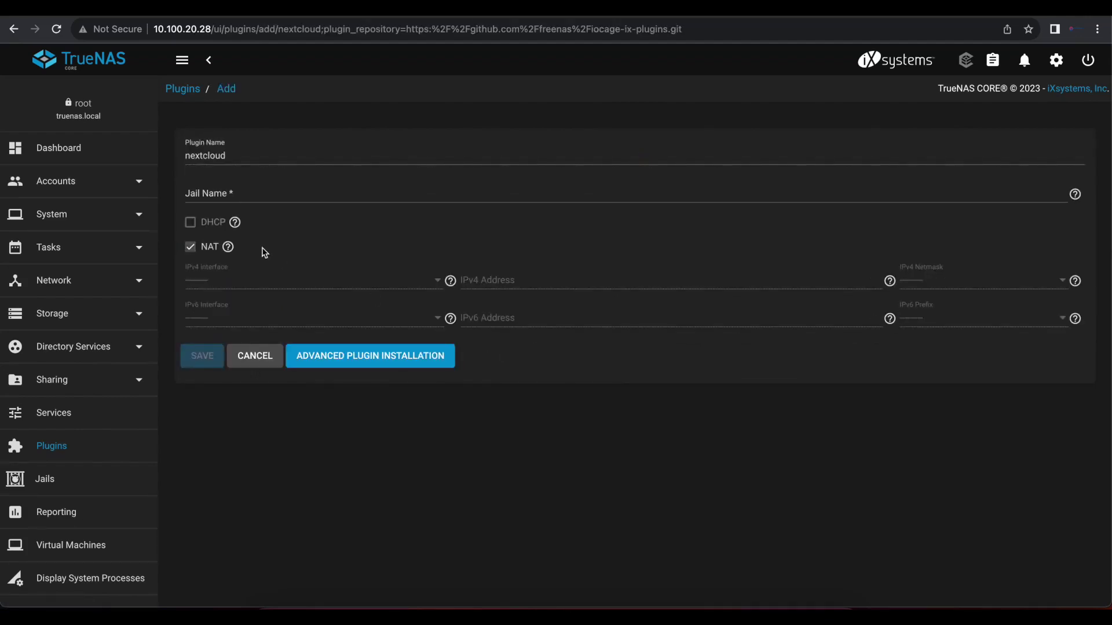
left_click(242, 194)
type("nextc")
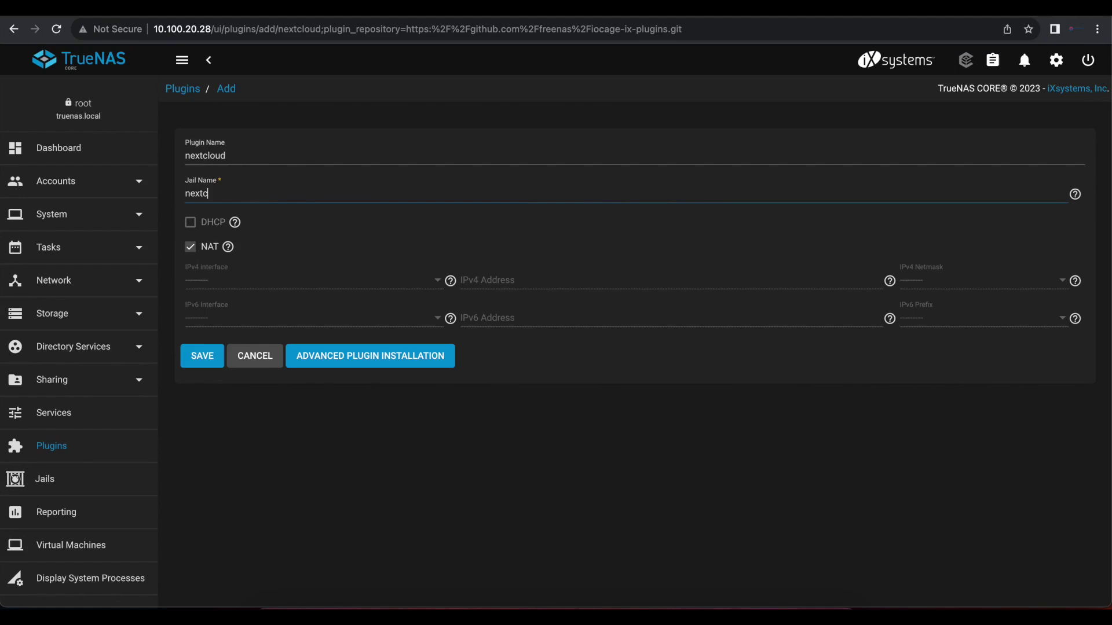
type("loud")
left_click(194, 357)
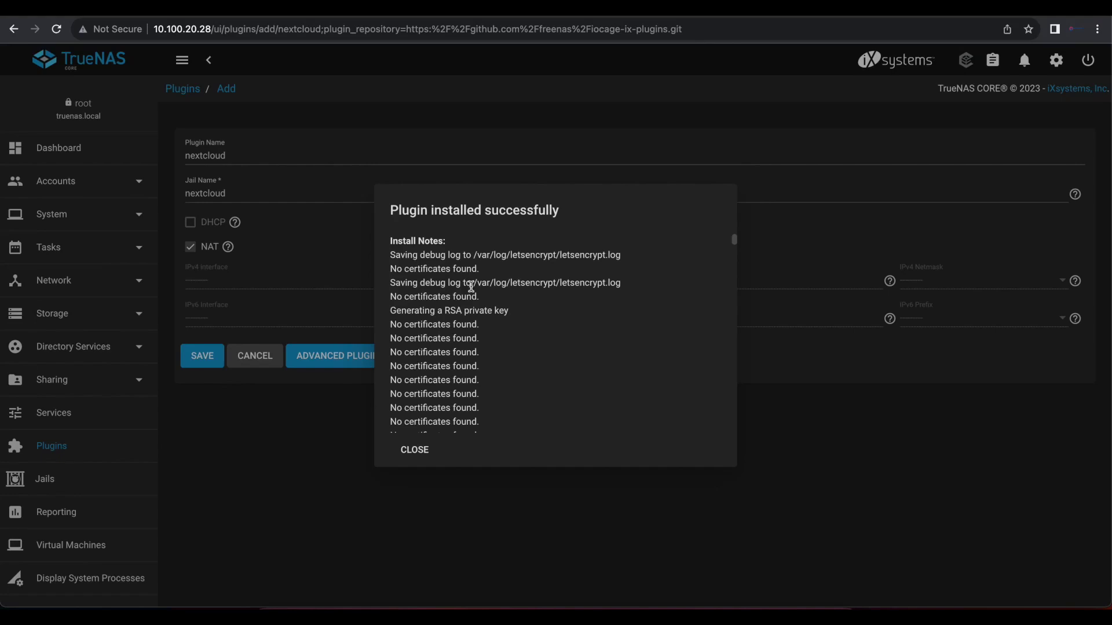
scroll(456, 361, "down", 1)
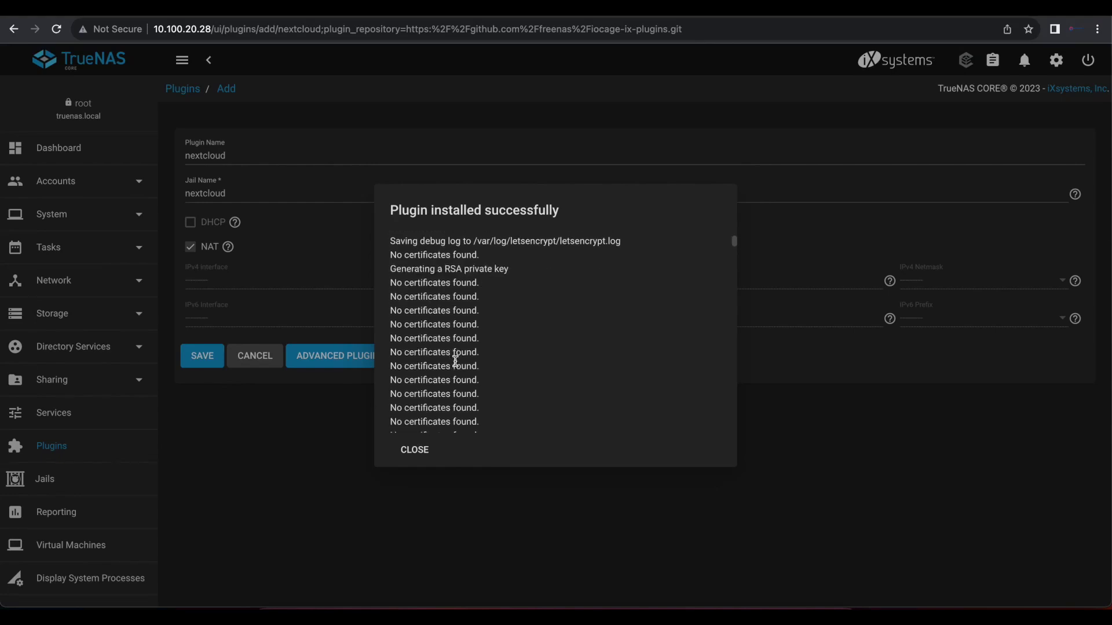
scroll(455, 361, "up", 1)
scroll(455, 361, "down", 2)
scroll(455, 361, "down", 1)
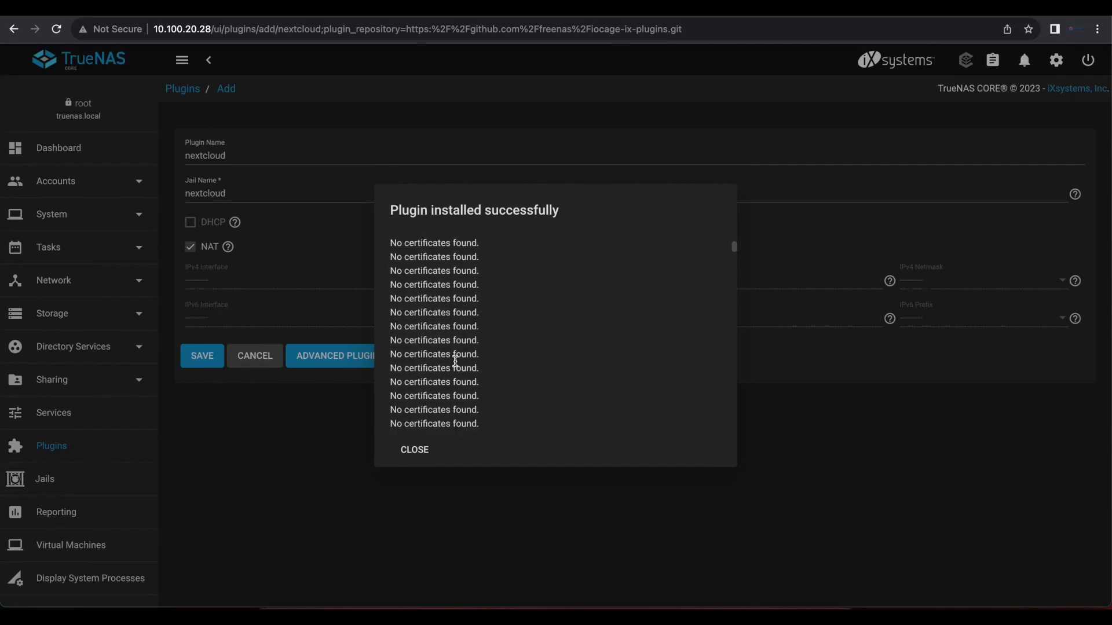
scroll(455, 361, "up", 2)
scroll(455, 361, "down", 6)
scroll(455, 361, "down", 8)
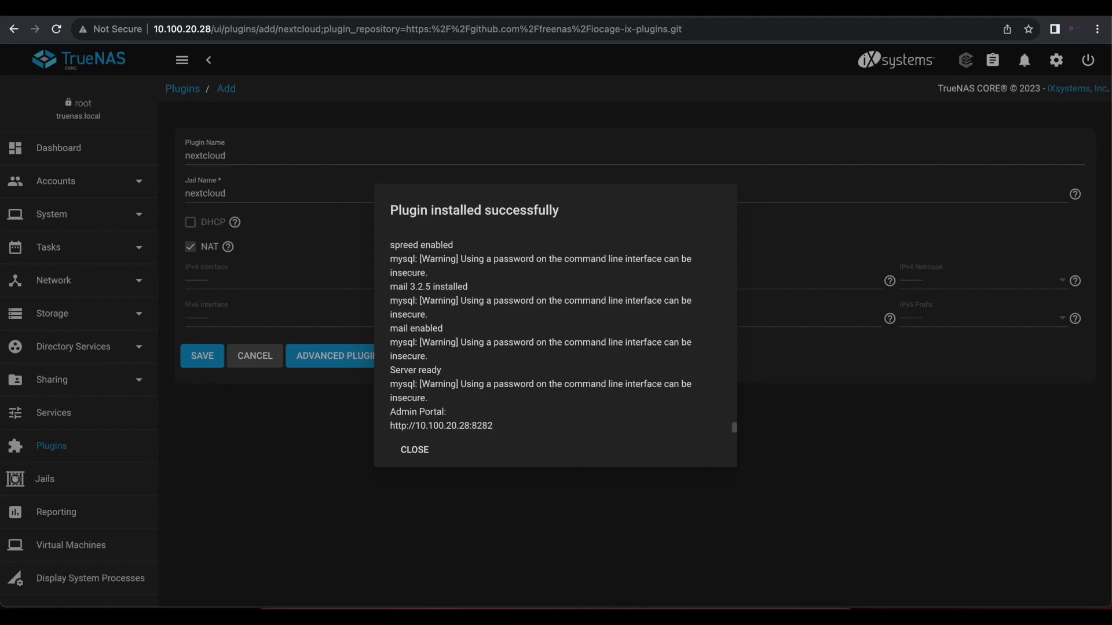
Step: In a new browser tab, load 10.100.20.28:8282, then switch the port to 8283
key("super+t")
type("10")
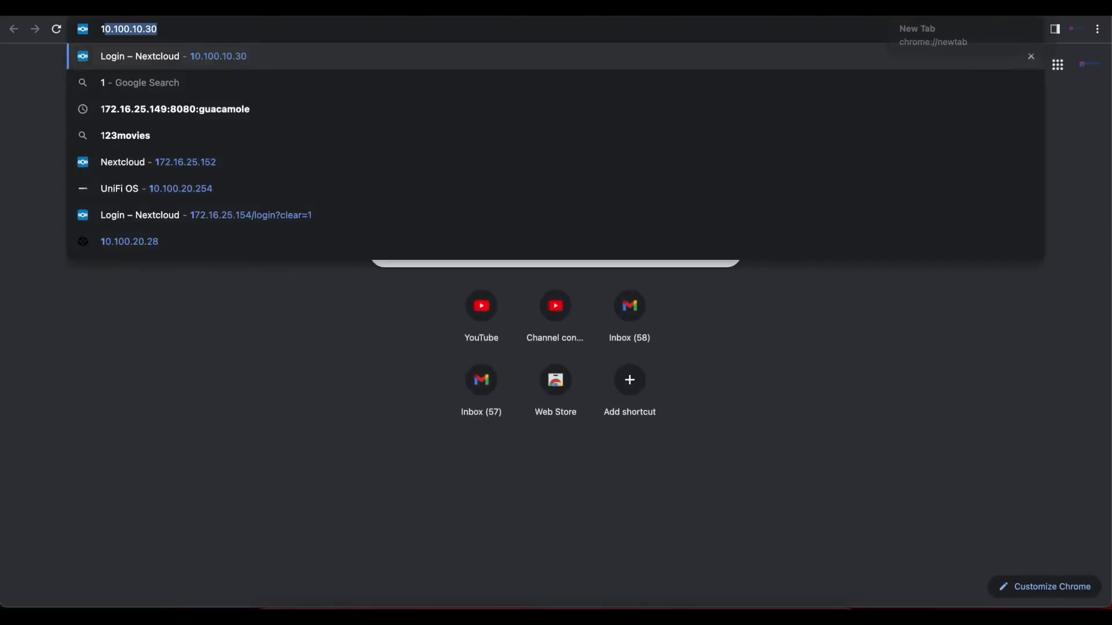
type(".10")
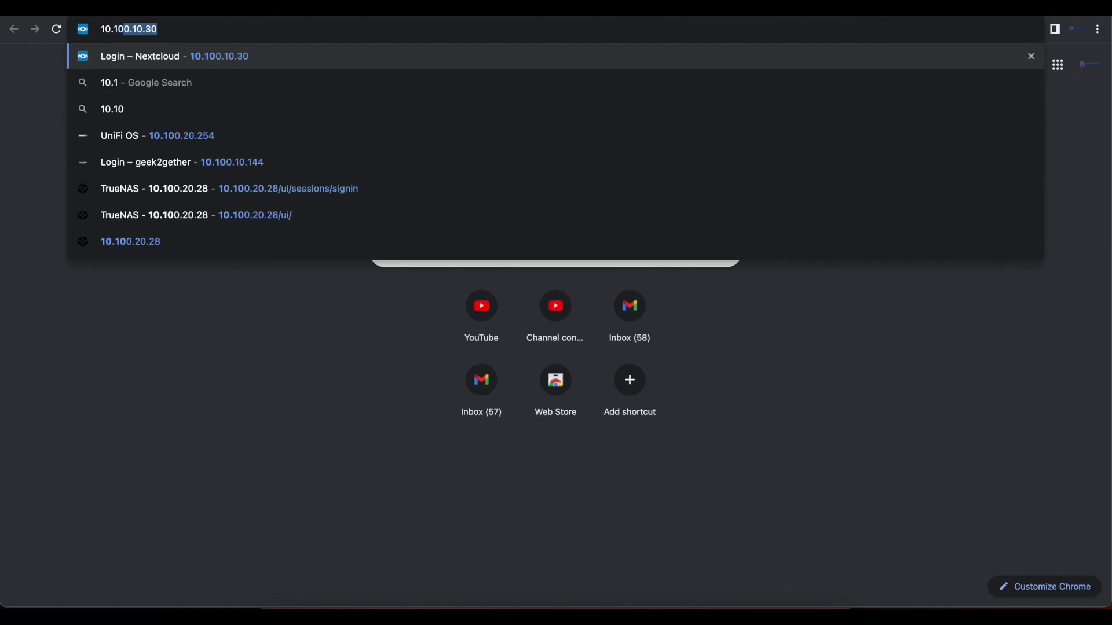
type("0.20.28:8282")
key("Return")
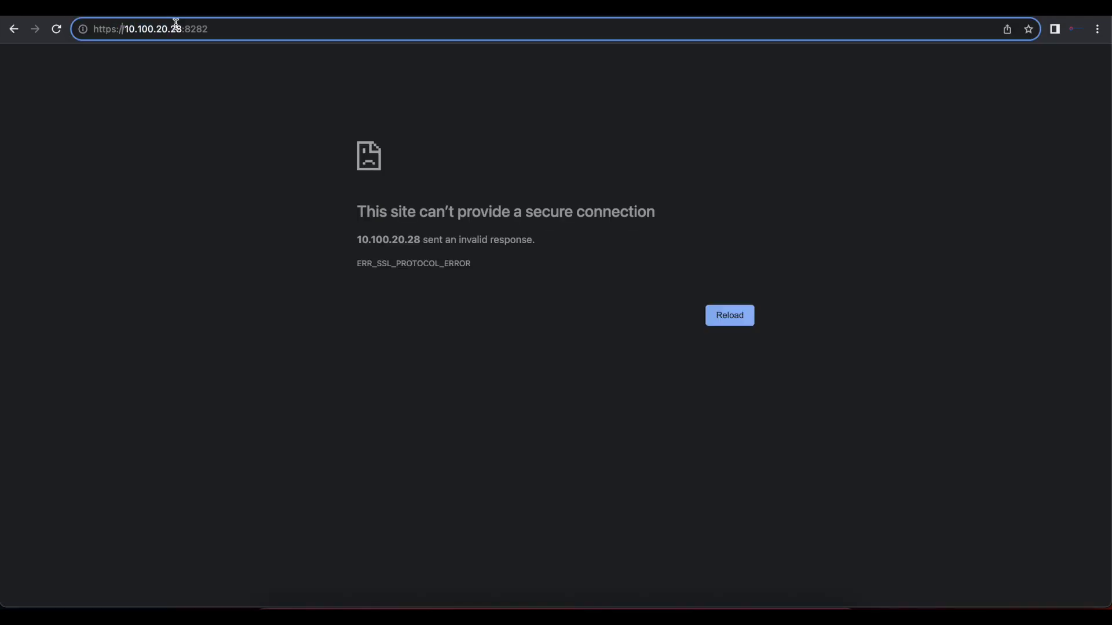
key("BackSpace")
type("3")
key("Return")
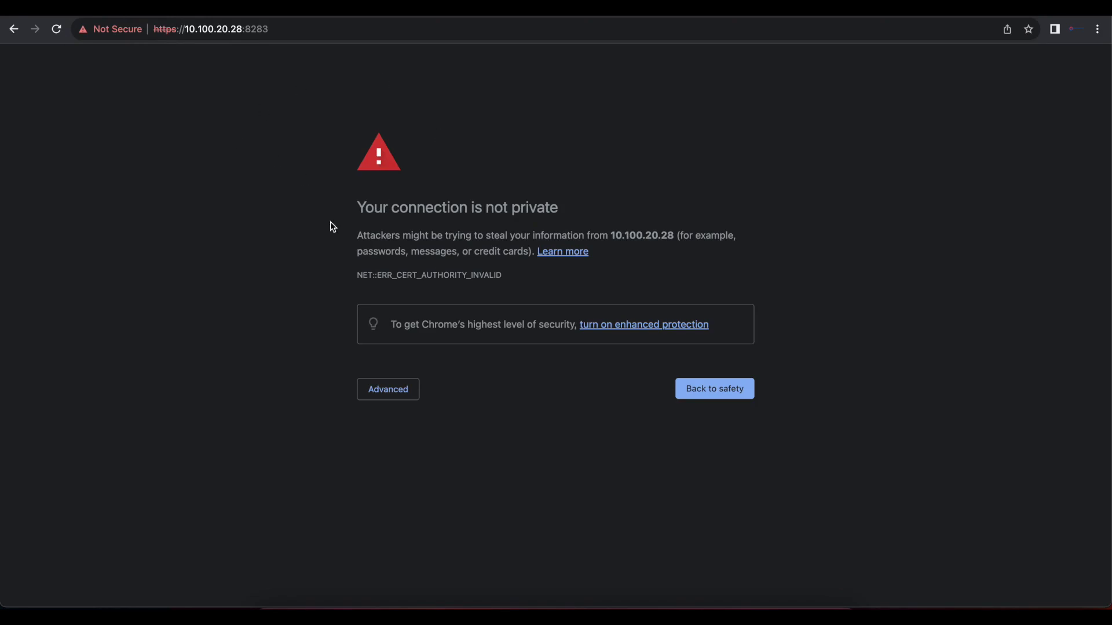
Step: Inspect the site's certificate, then proceed past the untrusted-certificate warning
left_click(161, 28)
left_click(116, 32)
left_click(151, 168)
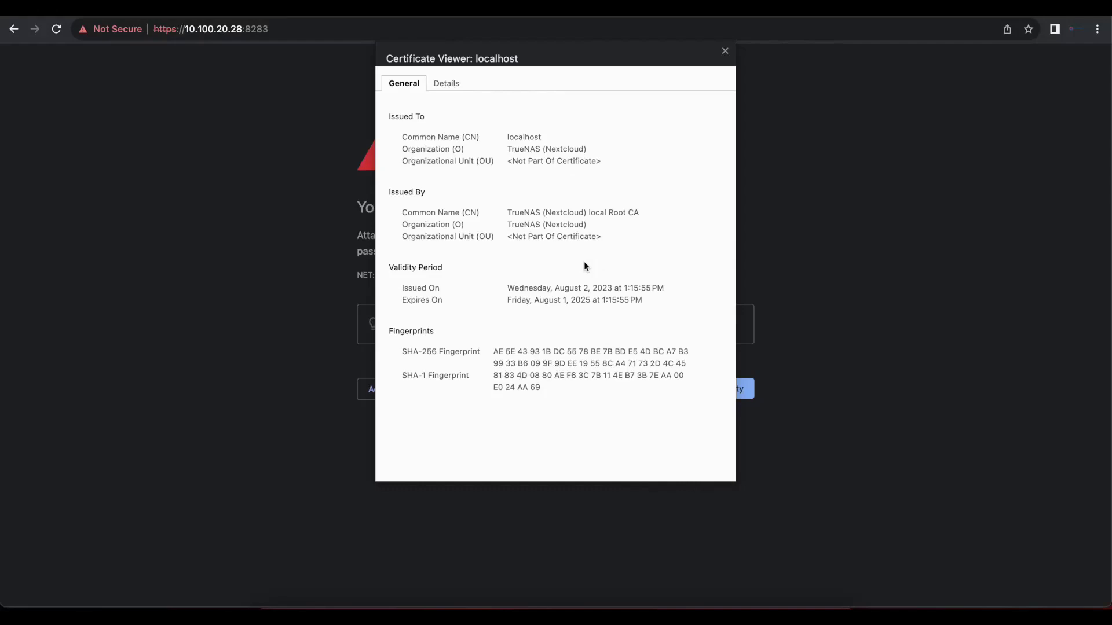
left_click(724, 51)
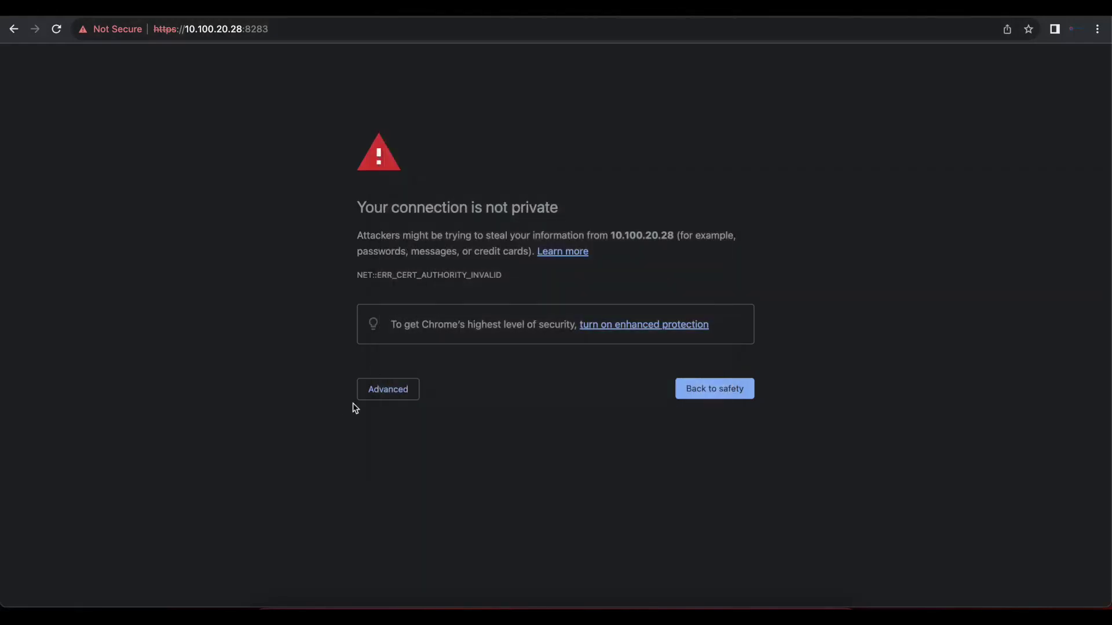
left_click(376, 394)
left_click(438, 492)
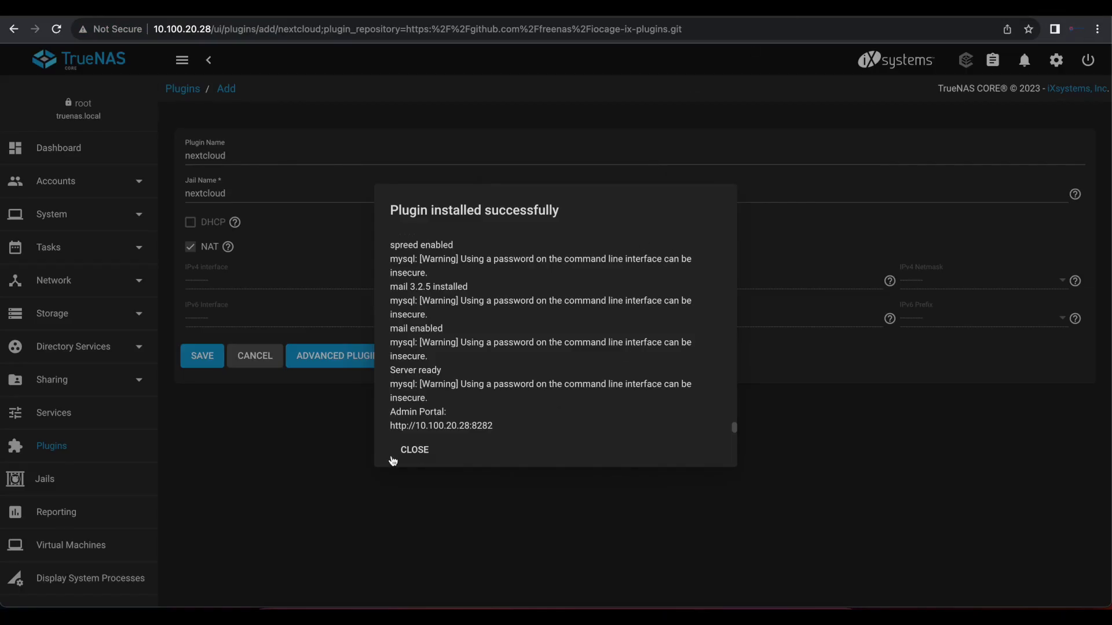
Step: Close the install report and show the nextcloud jail's post-install notes
left_click(409, 455)
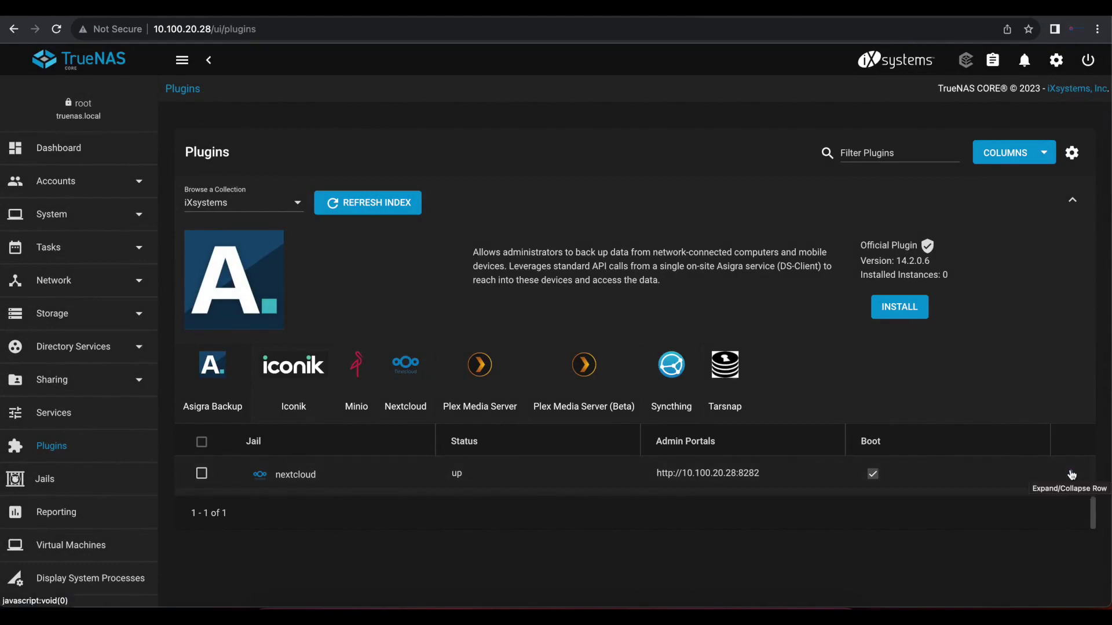
left_click(1071, 474)
scroll(673, 475, "down", 3)
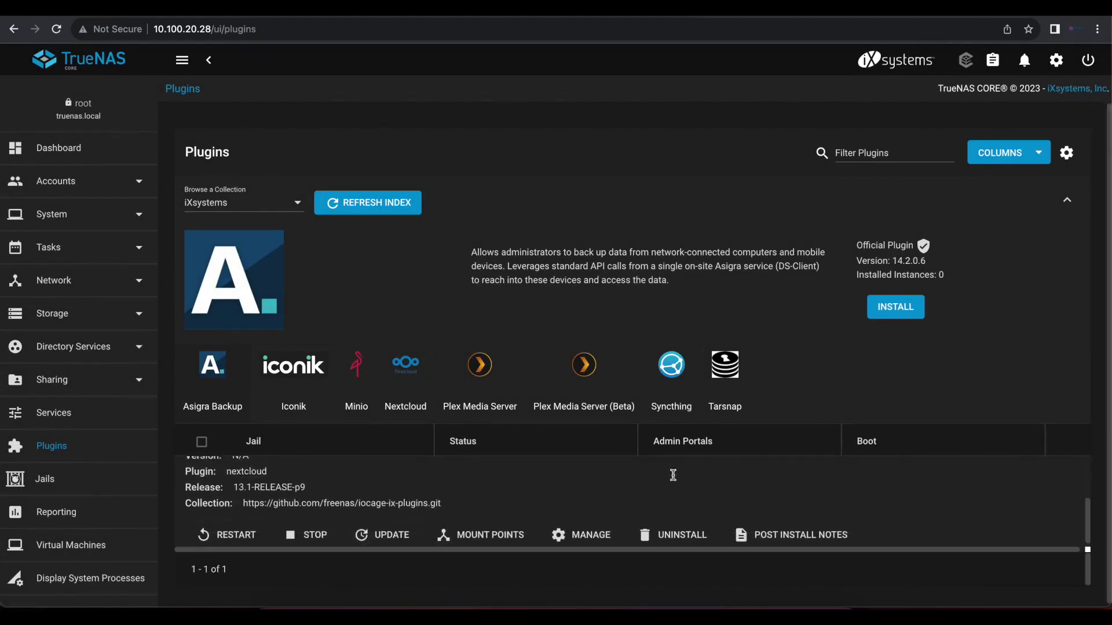
scroll(673, 475, "down", 1)
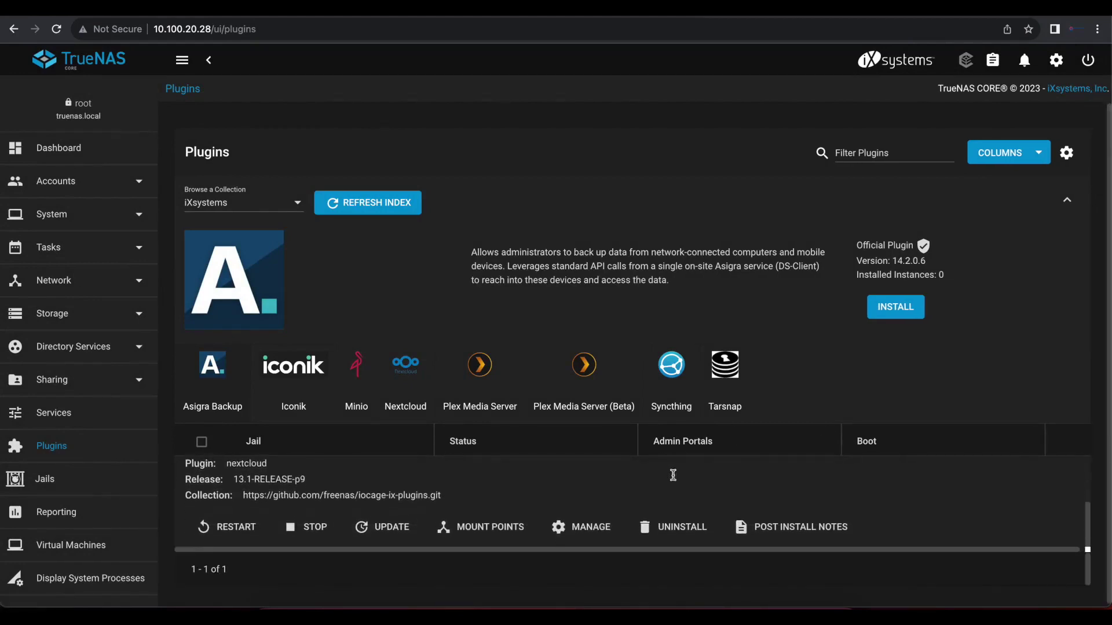
left_click(760, 530)
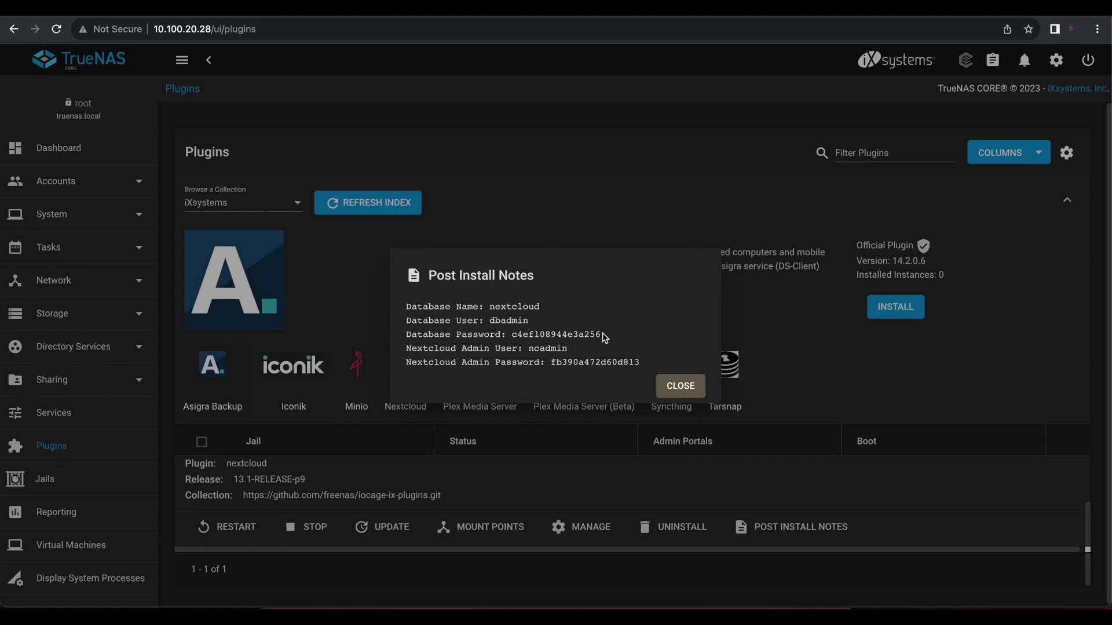
Step: Select the Nextcloud admin password in the post-install notes
left_click_drag(605, 338, 405, 307)
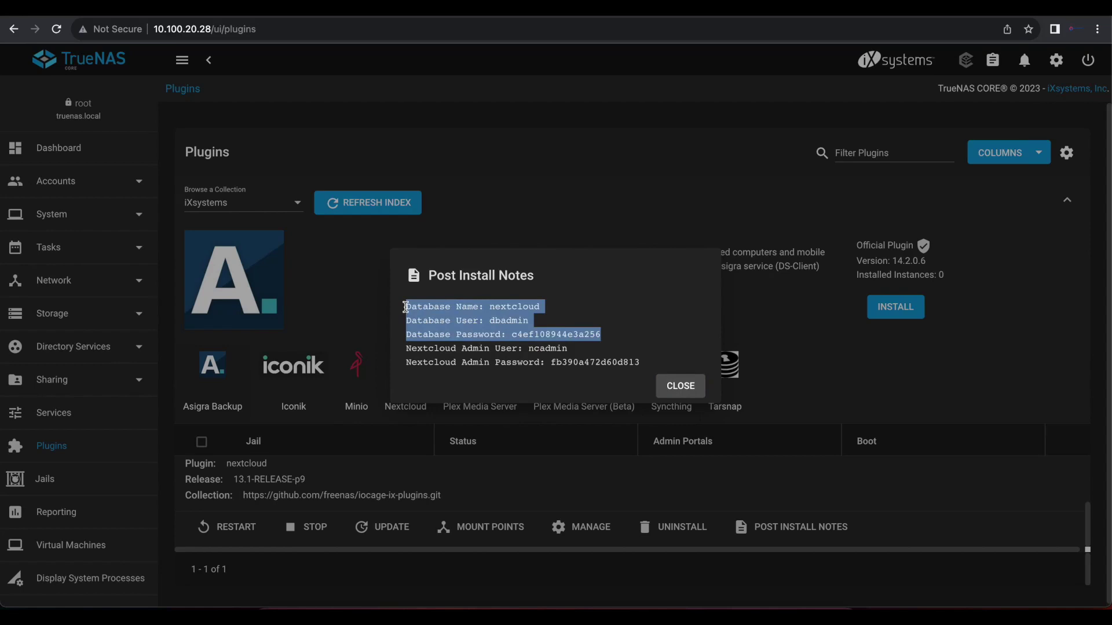
left_click(525, 348)
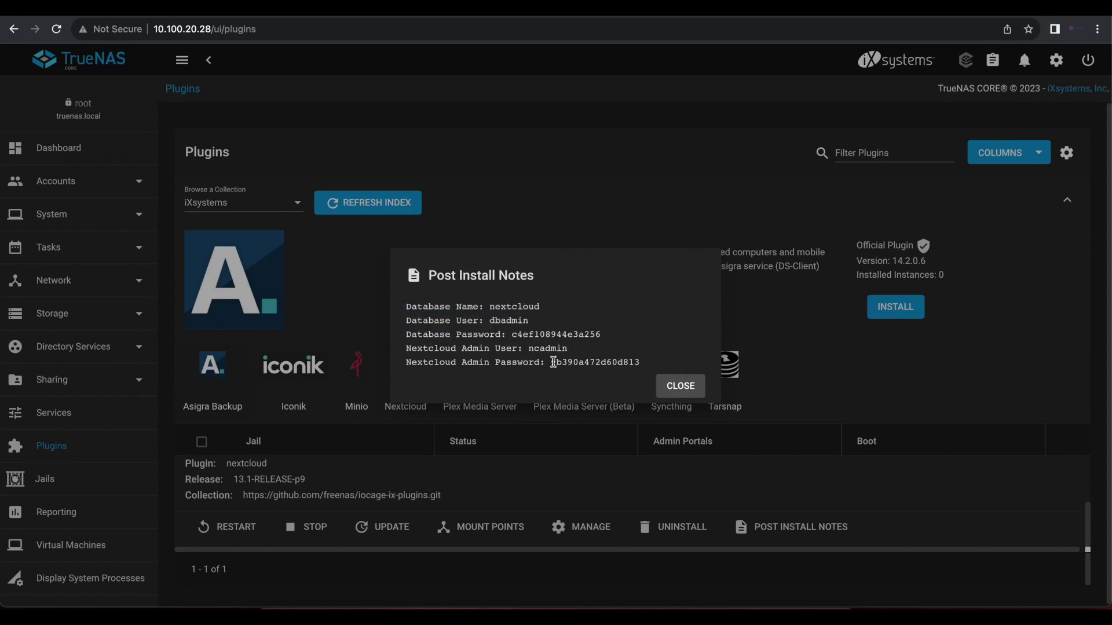
left_click_drag(550, 362, 666, 363)
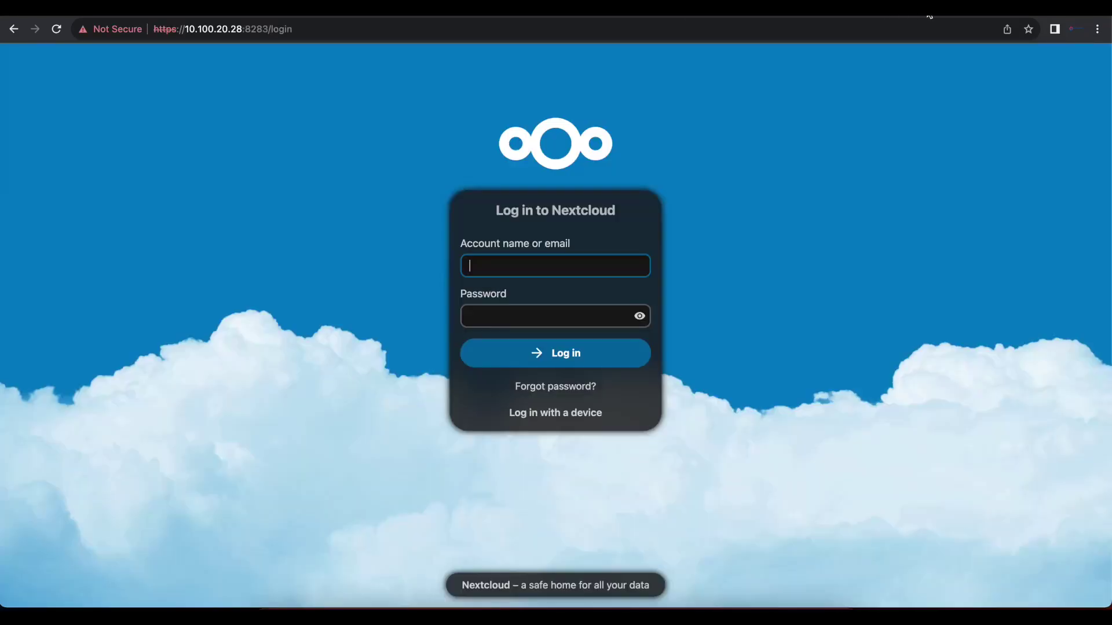
Step: Log in to Nextcloud as ncadmin with the pasted admin password
type("ncadmin")
key("super+v")
left_click(509, 354)
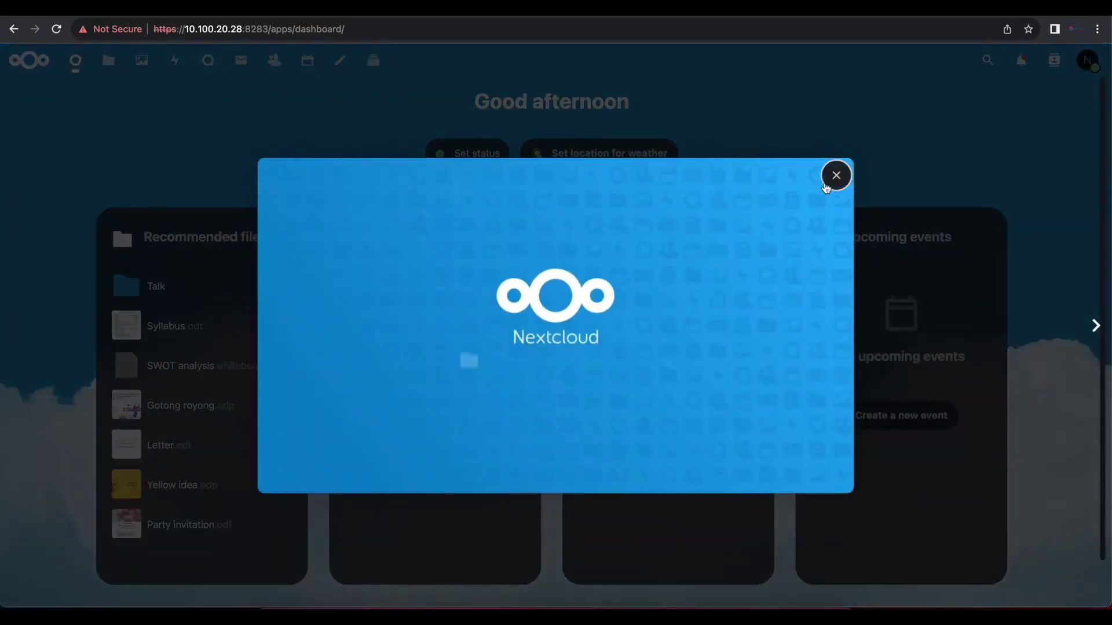
Step: Dismiss the welcome screen and go to Administration settings from the account menu
left_click(827, 185)
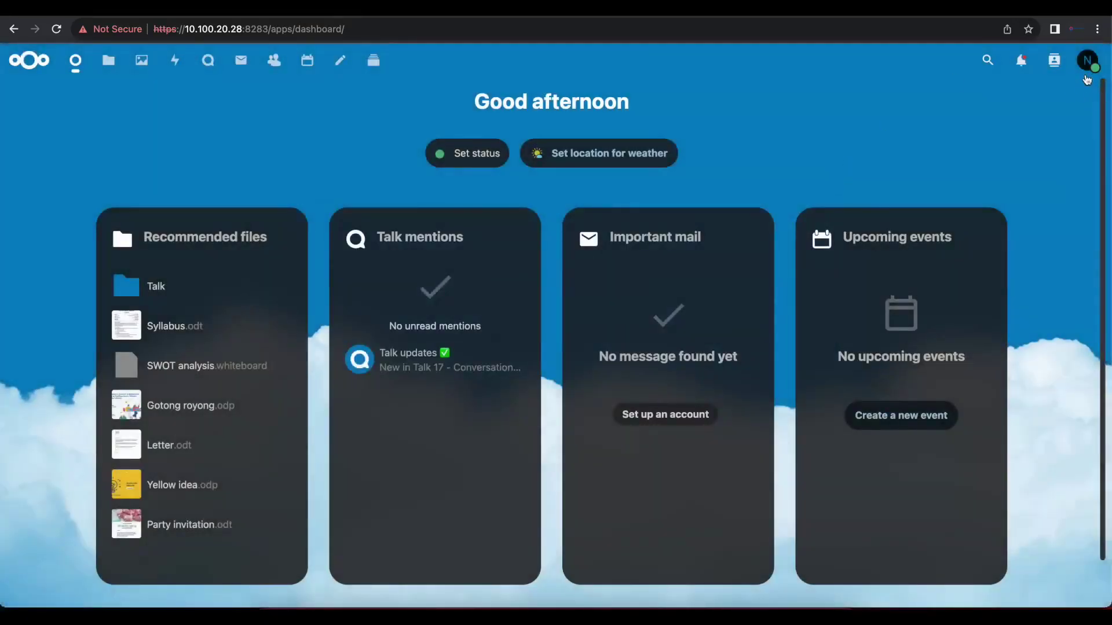
left_click(1087, 61)
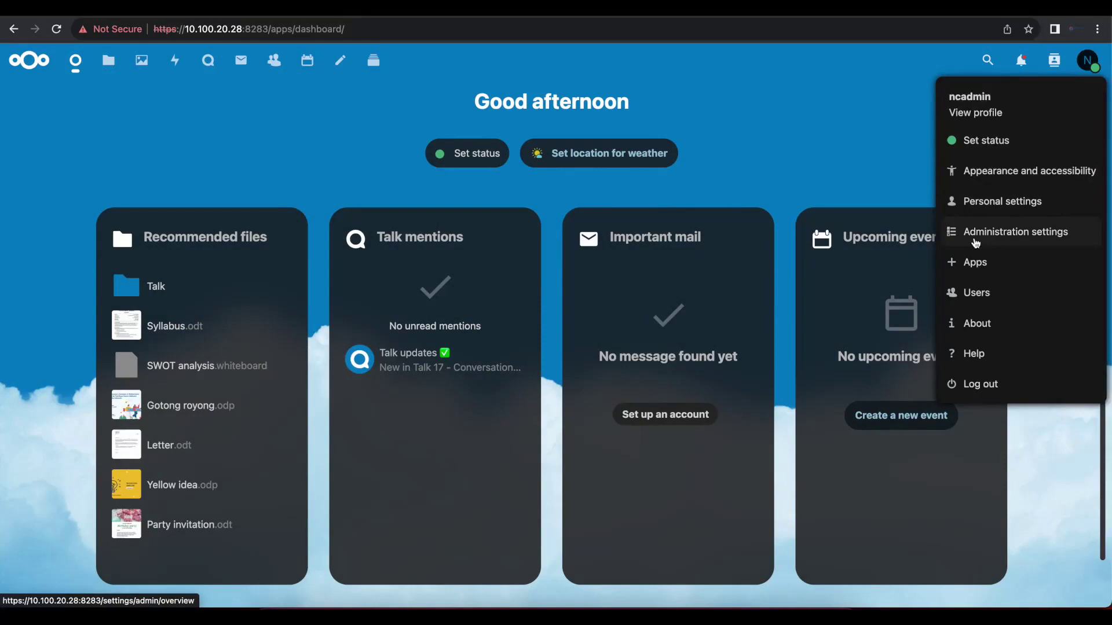
left_click(976, 240)
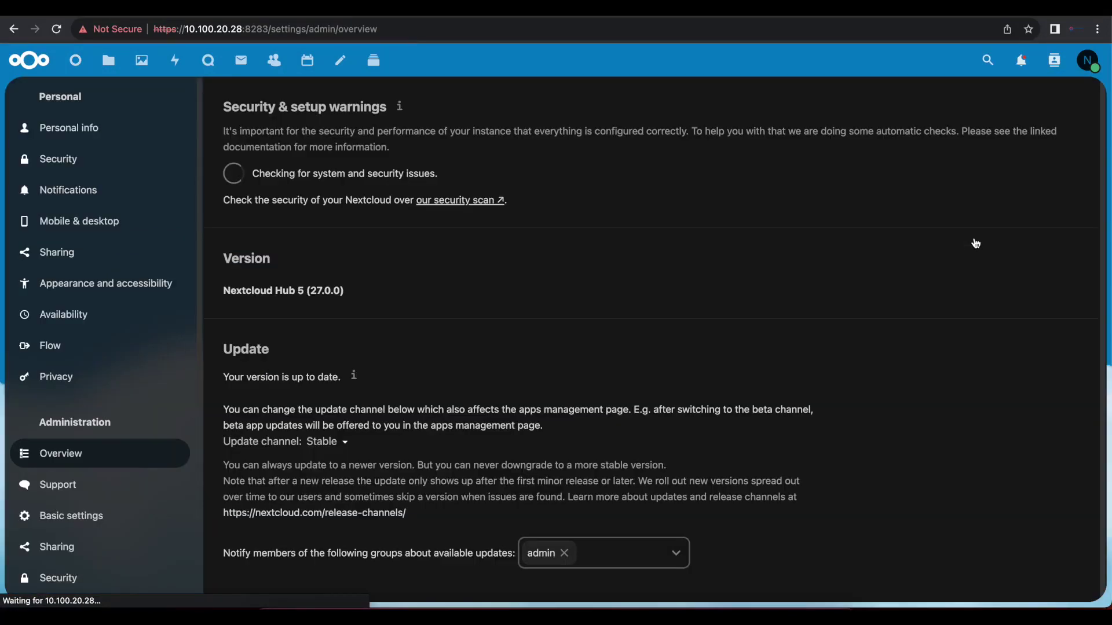